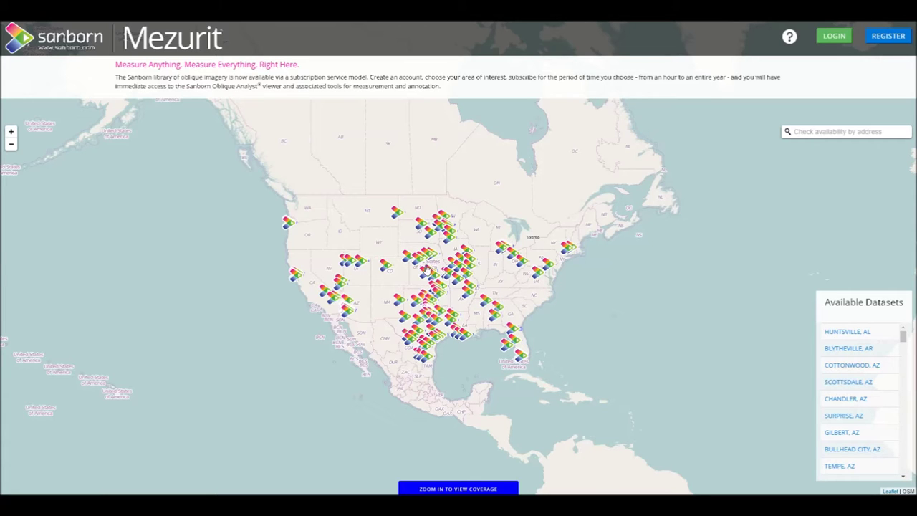
Pan the dataset map back and forth to survey the available locations.
{"action": "left_click_drag", "start_coordinate": [384, 292], "coordinate": [445, 287]}
{"action": "left_click_drag", "start_coordinate": [585, 304], "coordinate": [513, 306]}
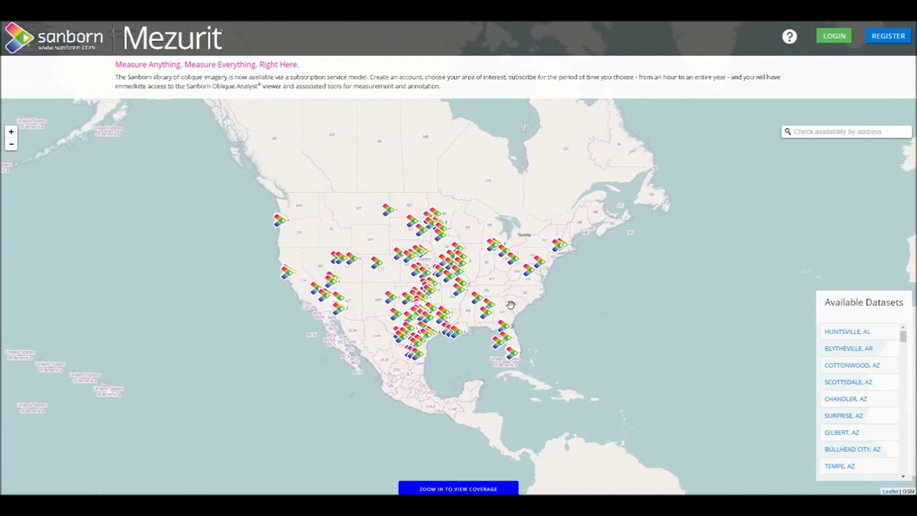
{"action": "scroll", "coordinate": [445, 291], "scroll_direction": "up", "scroll_amount": 2}
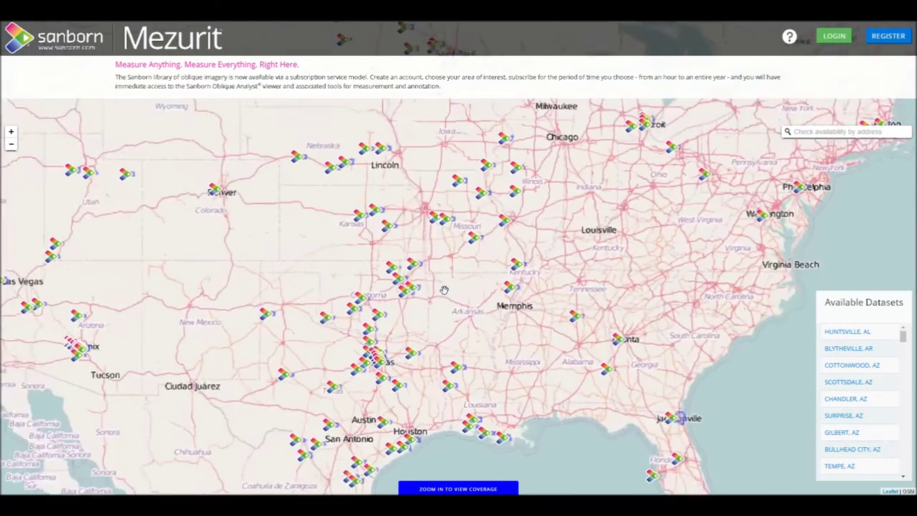
{"action": "scroll", "coordinate": [444, 290], "scroll_direction": "down", "scroll_amount": 1}
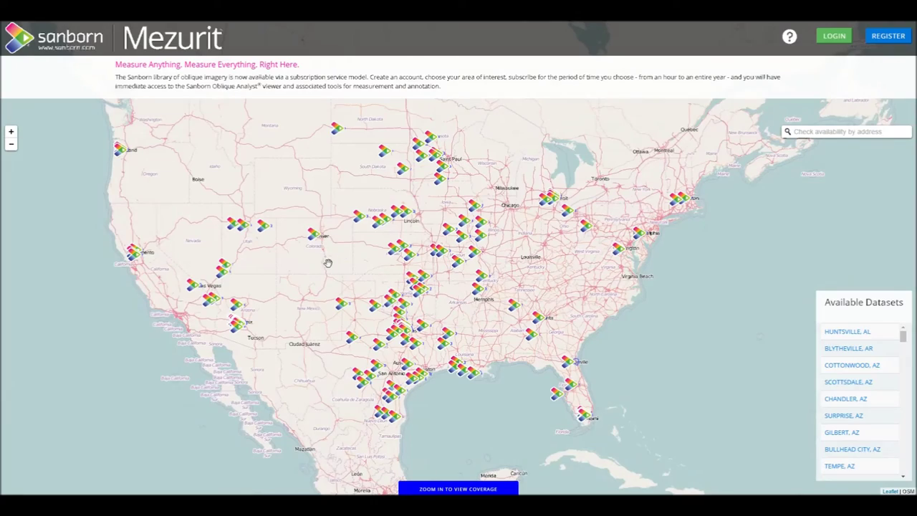
Zoom out to North America and open Sikeston, MO's popup (resolution 3, imagery 2015-10-19).
{"action": "left_click", "coordinate": [11, 133]}
{"action": "left_click", "coordinate": [11, 146]}
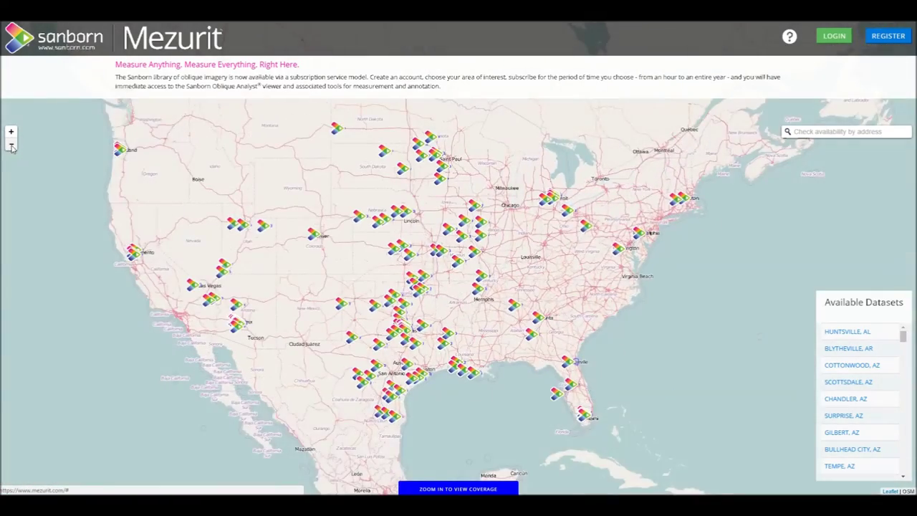
{"action": "left_click", "coordinate": [11, 146]}
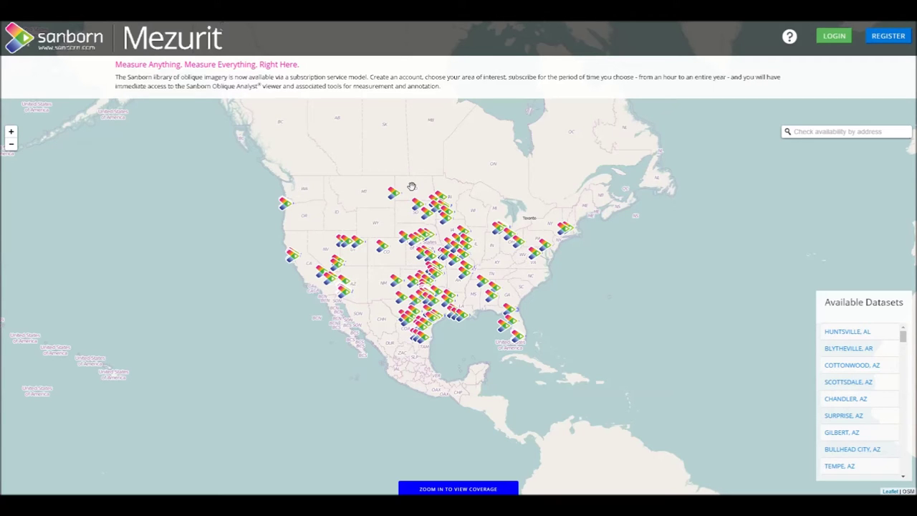
{"action": "left_click", "coordinate": [471, 267]}
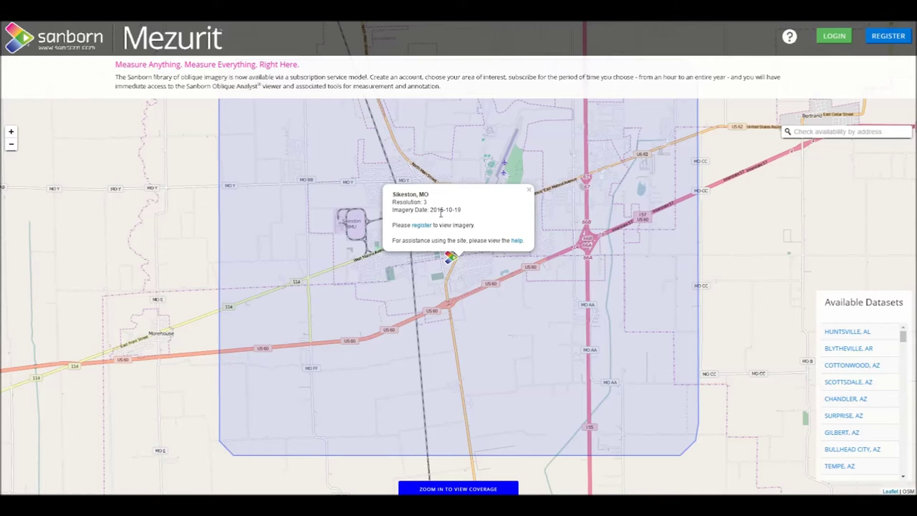
{"action": "left_click", "coordinate": [812, 133]}
Search for 'Pheonix AZ', then view the Chandler, AZ and Surprise, AZ dataset areas.
{"action": "type", "text": "Pheonix AZ"}
{"action": "key", "text": "Return"}
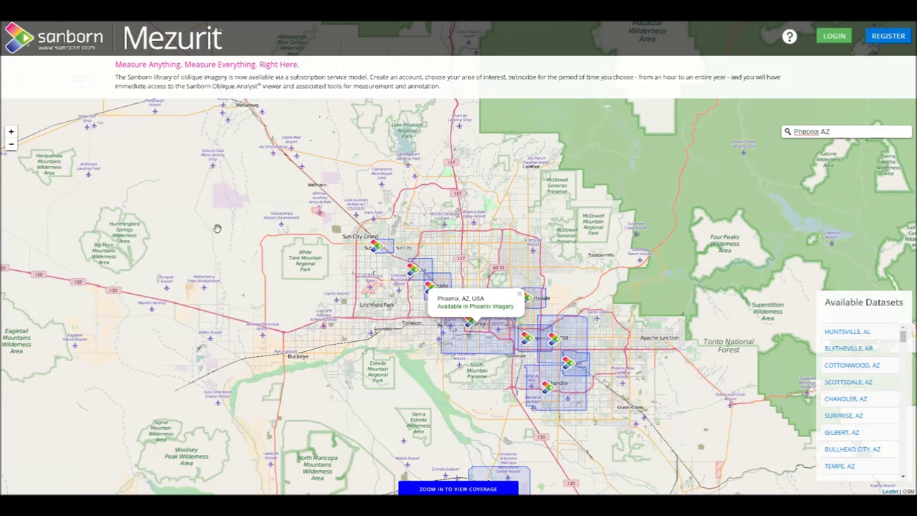
{"action": "left_click", "coordinate": [846, 399]}
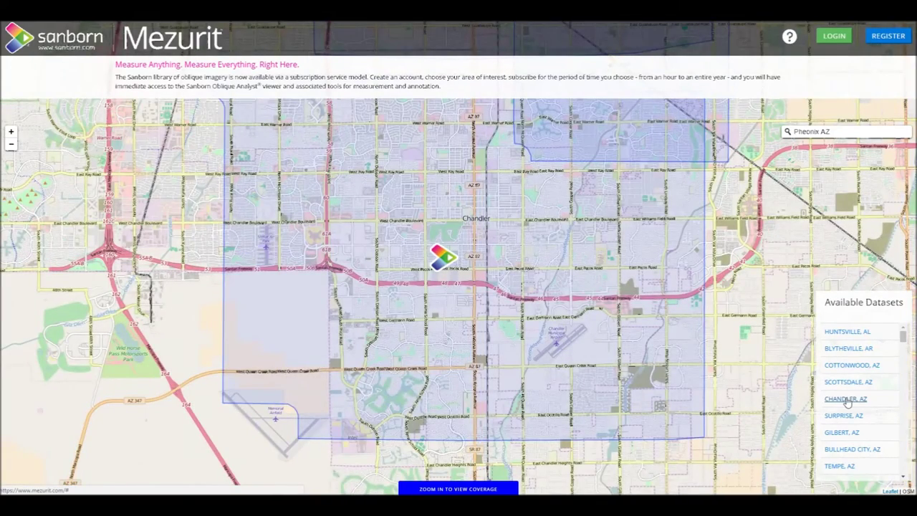
{"action": "left_click", "coordinate": [840, 415]}
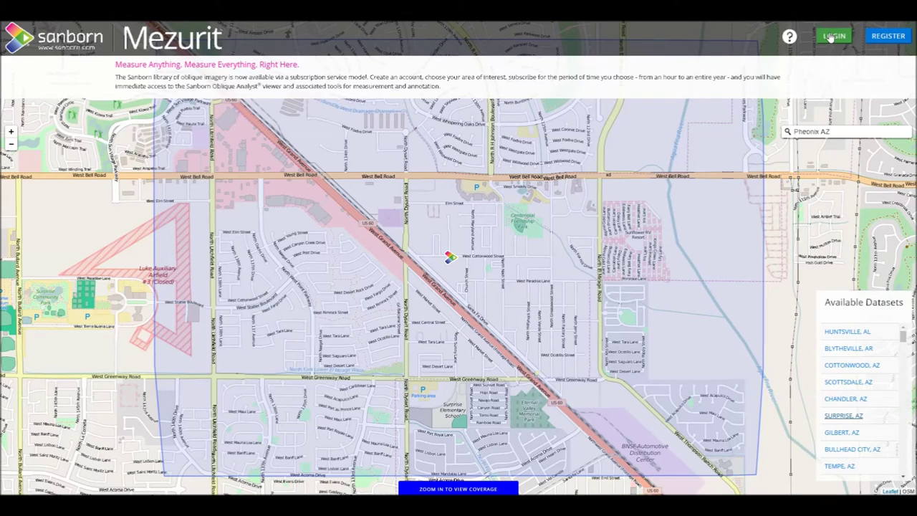
Bring up the LOGIN account sign-in form.
{"action": "left_click", "coordinate": [876, 39]}
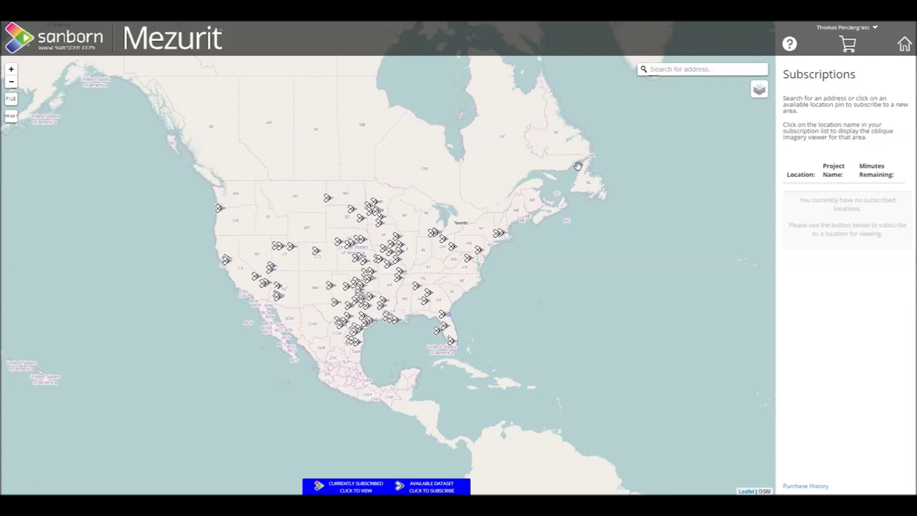
Select Sikeston, MO, move the 1.7 sq-mile area onto the airport, and show area details.
{"action": "left_click", "coordinate": [401, 276]}
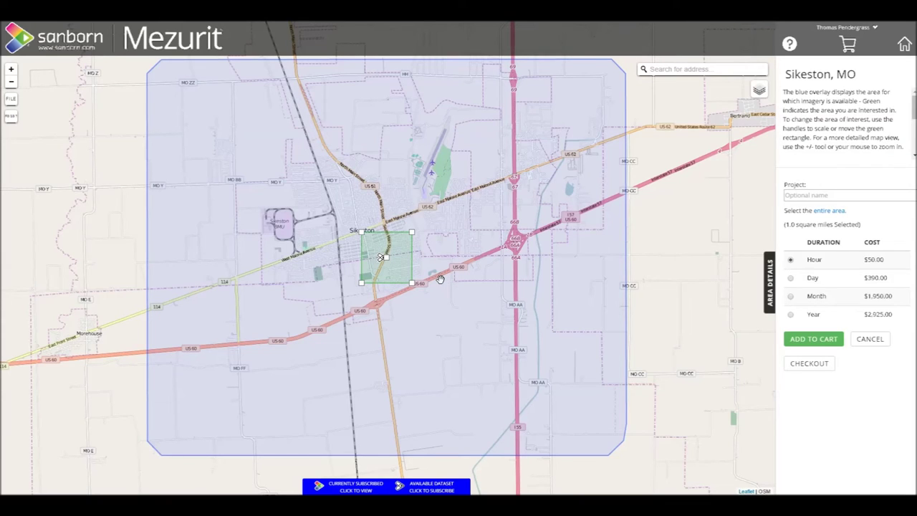
{"action": "left_click_drag", "start_coordinate": [384, 257], "coordinate": [350, 228]}
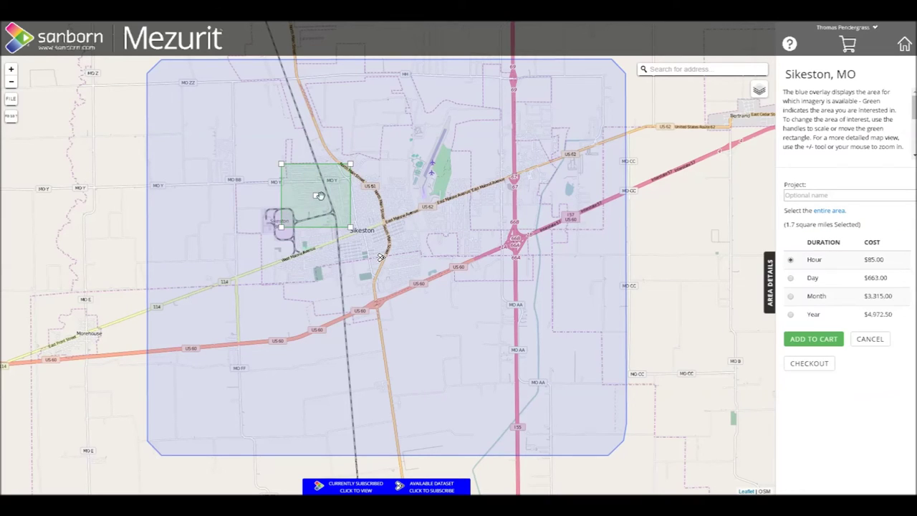
{"action": "left_click_drag", "start_coordinate": [318, 196], "coordinate": [282, 226]}
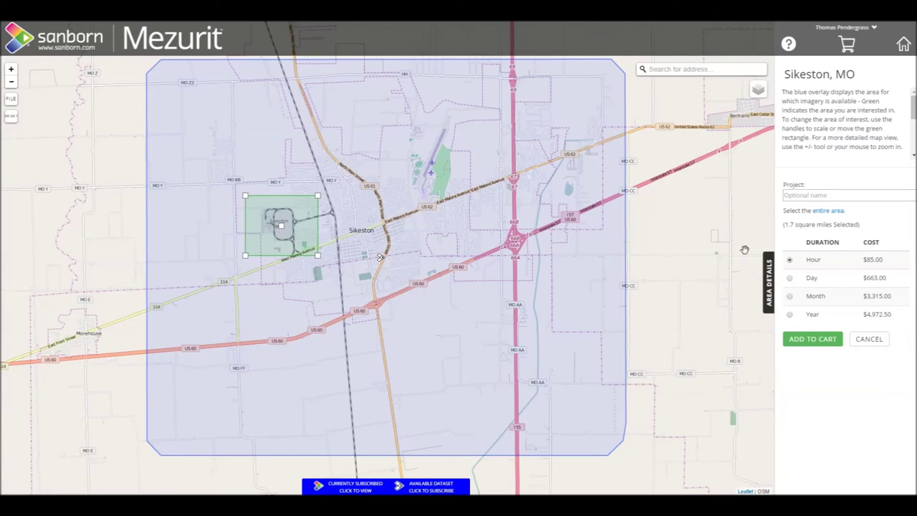
{"action": "left_click", "coordinate": [768, 265]}
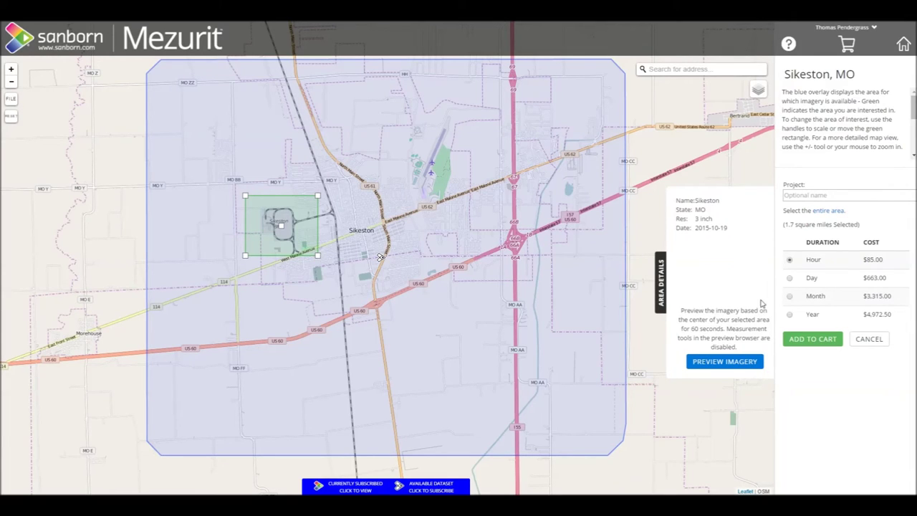
Preview the Sikeston oblique imagery, rotate it through four directions, then close it.
{"action": "left_click", "coordinate": [732, 365]}
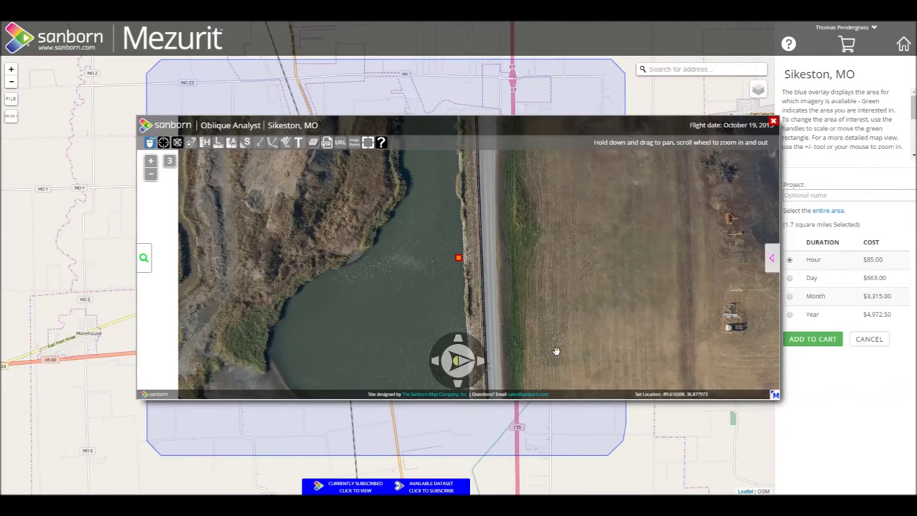
{"action": "left_click", "coordinate": [482, 365]}
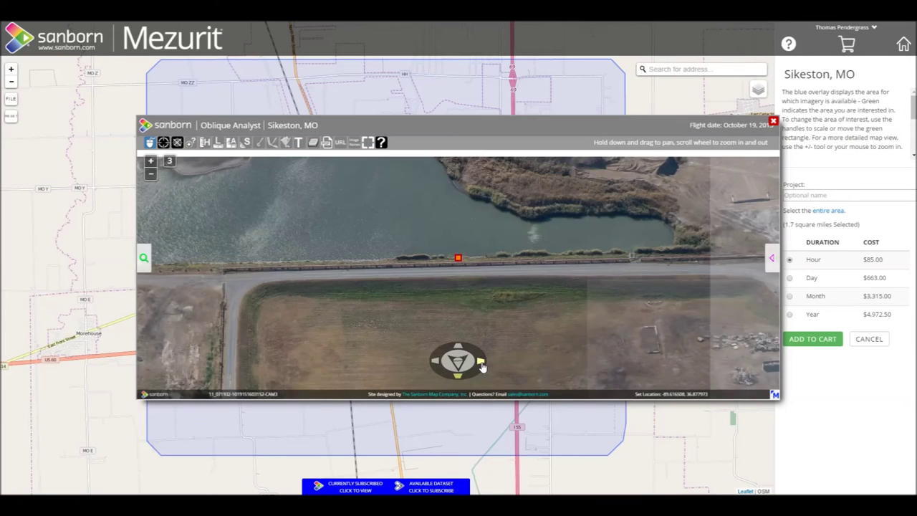
{"action": "left_click", "coordinate": [483, 367]}
{"action": "left_click", "coordinate": [482, 366]}
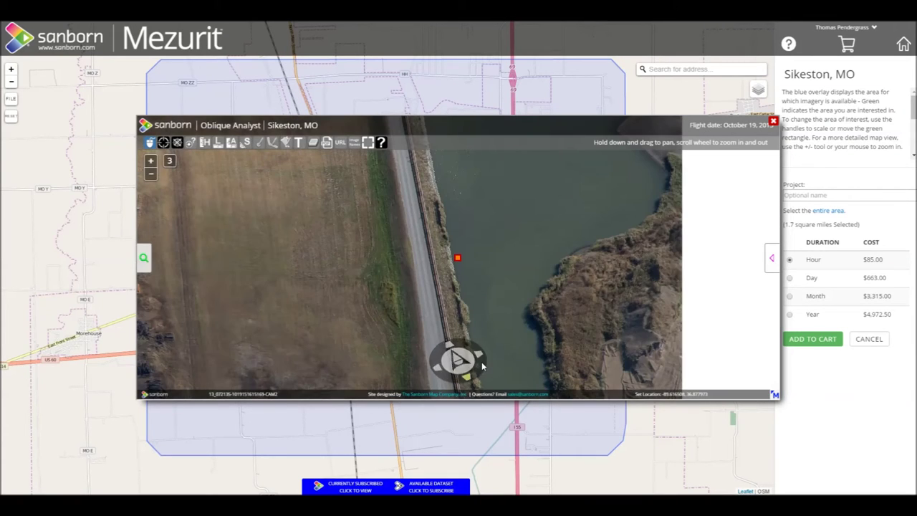
{"action": "left_click", "coordinate": [481, 366]}
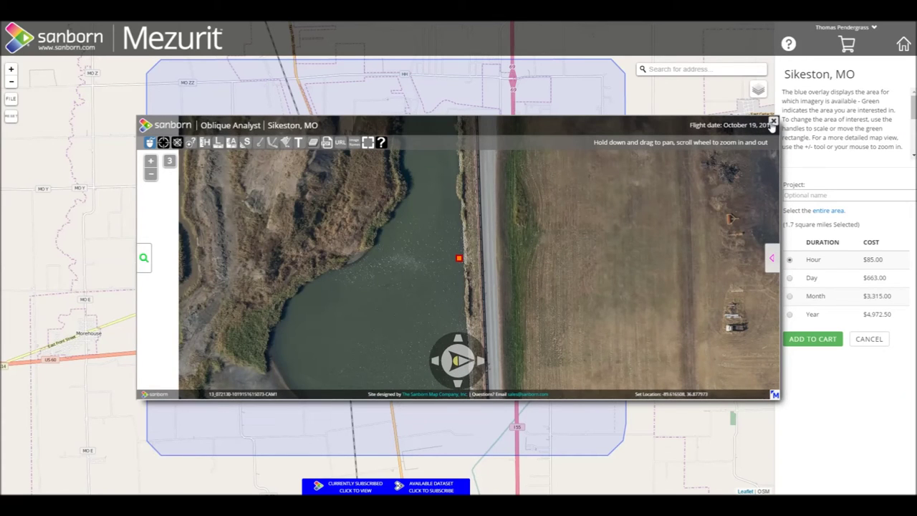
{"action": "left_click", "coordinate": [773, 121]}
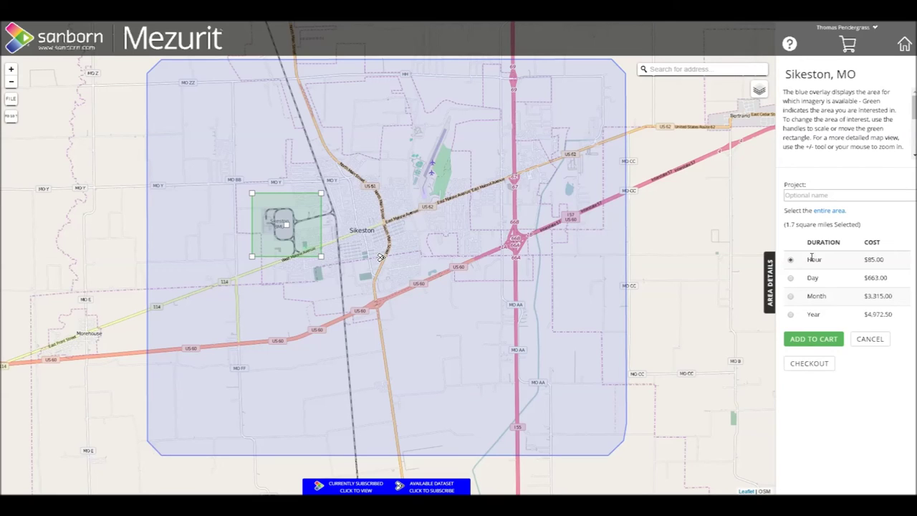
Add one hour of the Sikeston area at $85.00 to the cart and view the cart.
{"action": "left_click", "coordinate": [809, 195]}
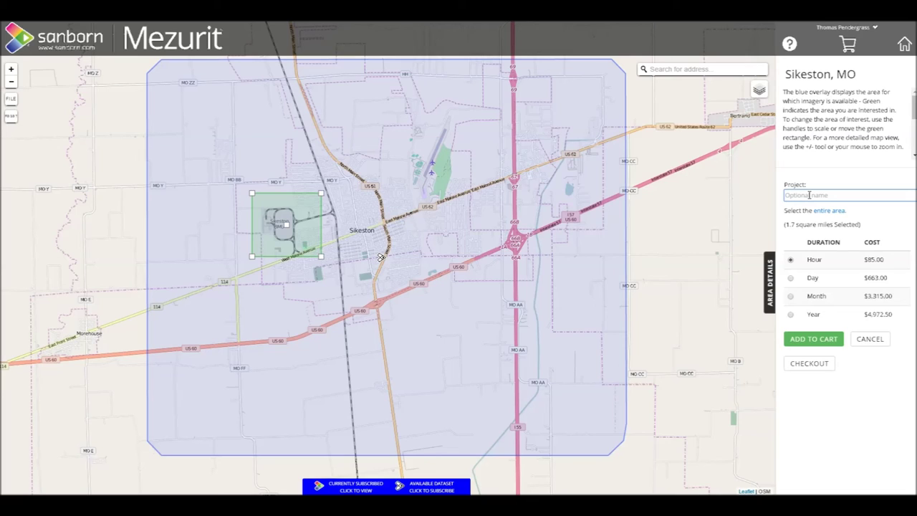
{"action": "left_click", "coordinate": [808, 343]}
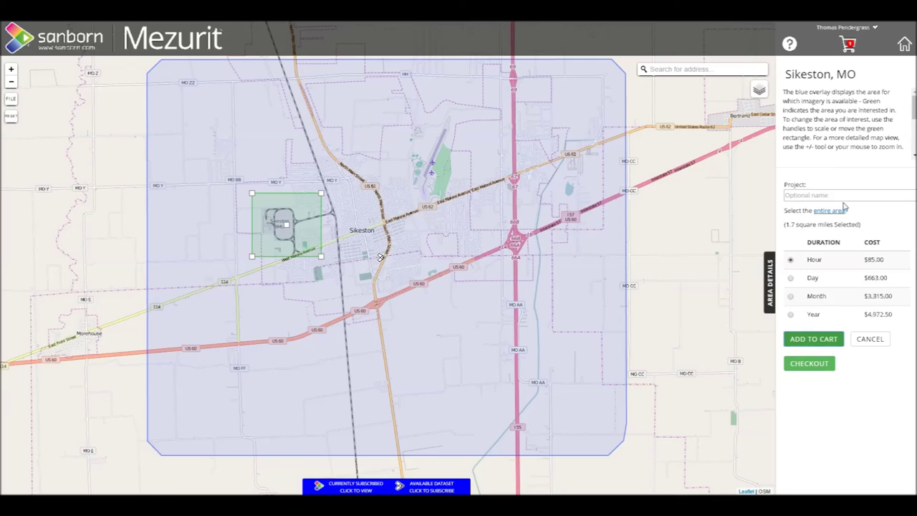
{"action": "left_click", "coordinate": [849, 45]}
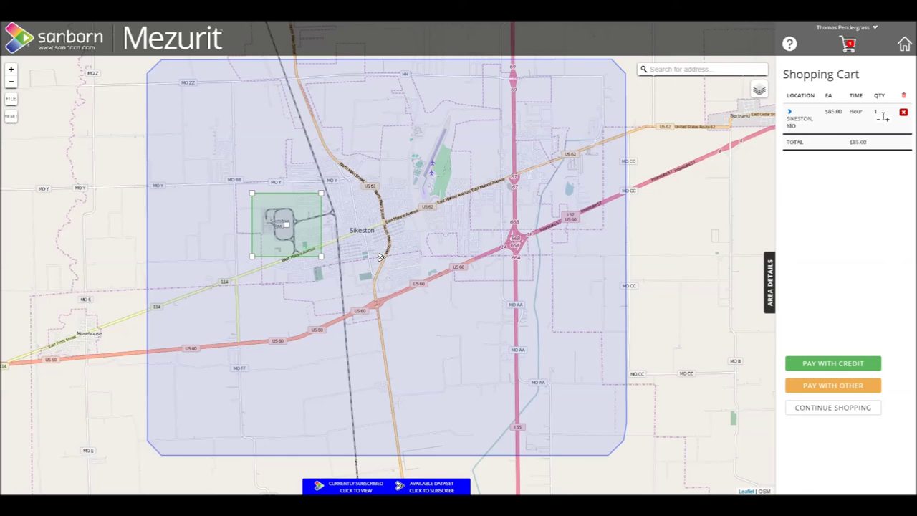
Start the card payment for the cart with PAY WITH CREDIT.
{"action": "left_click", "coordinate": [816, 364]}
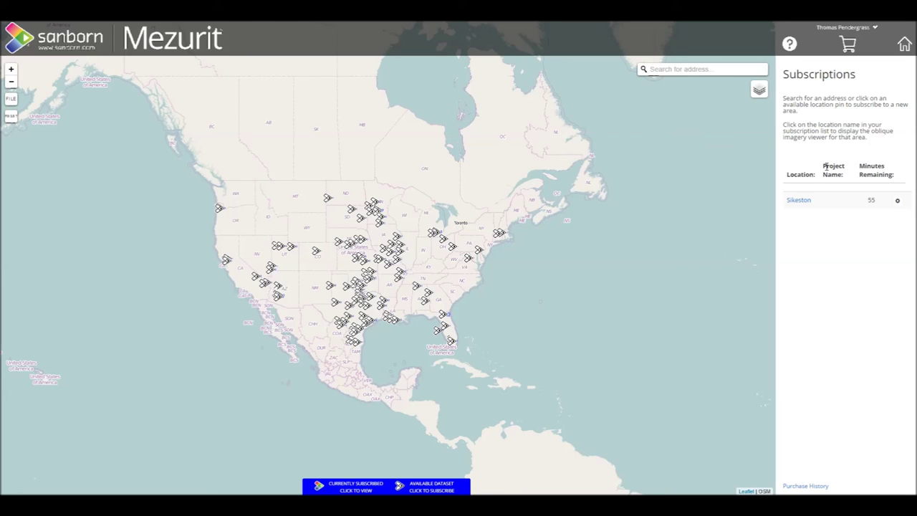
View Sikeston imagery in Oblique Analyst, then open Help and select the viewer heading.
{"action": "left_click", "coordinate": [800, 203]}
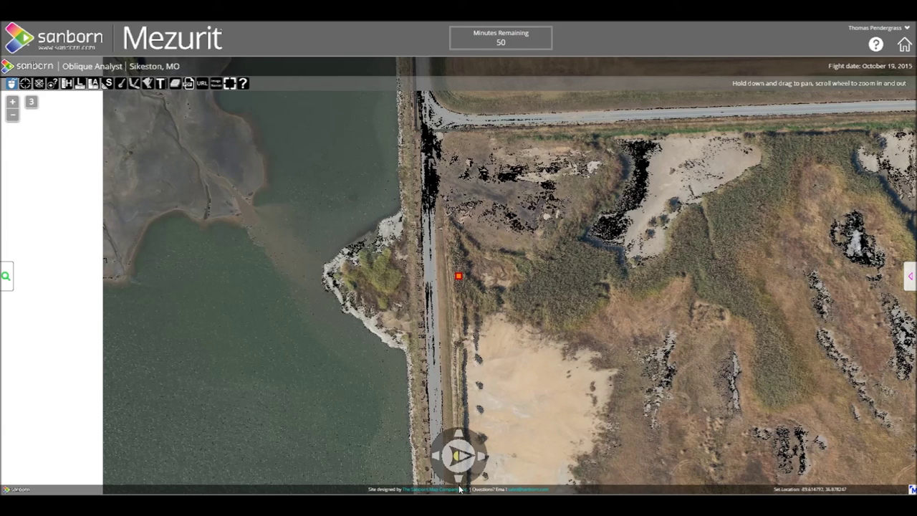
{"action": "left_click", "coordinate": [877, 45]}
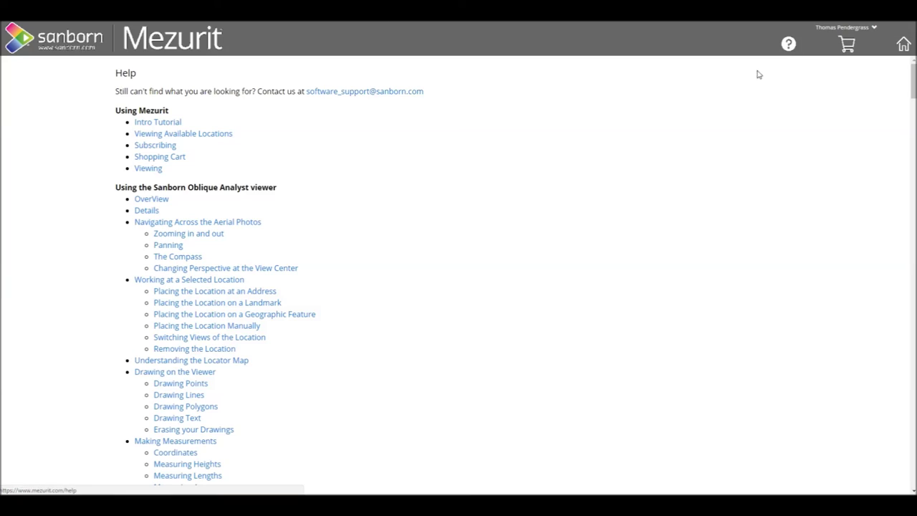
{"action": "left_click_drag", "start_coordinate": [117, 186], "coordinate": [282, 184]}
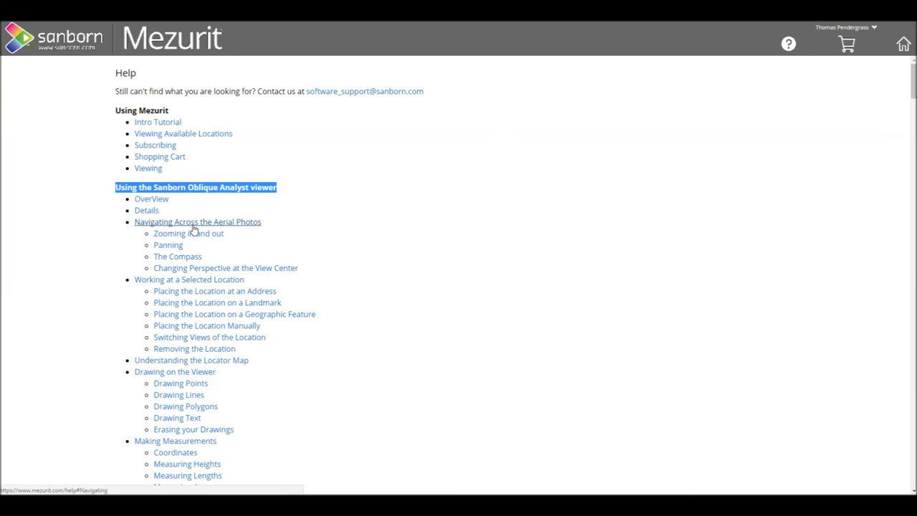